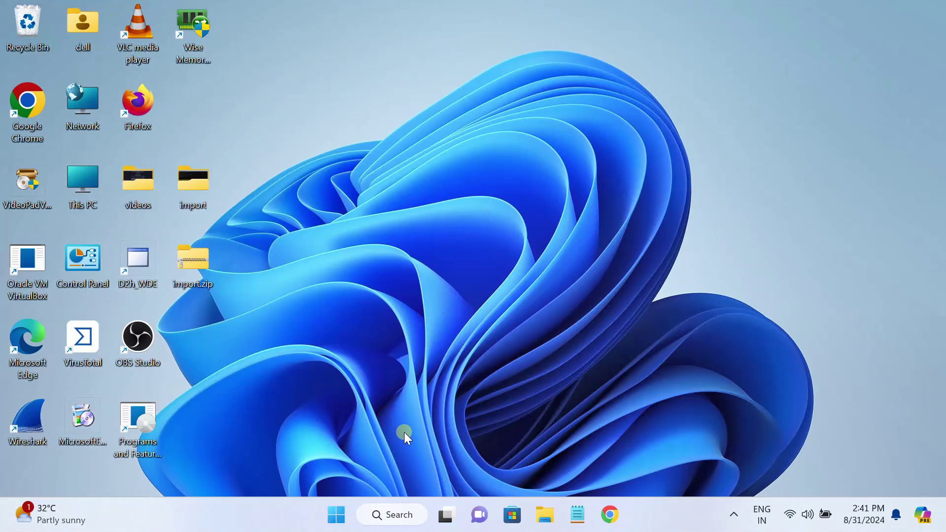
Search for 'services' and launch the Services console as administrator.
click(397, 516)
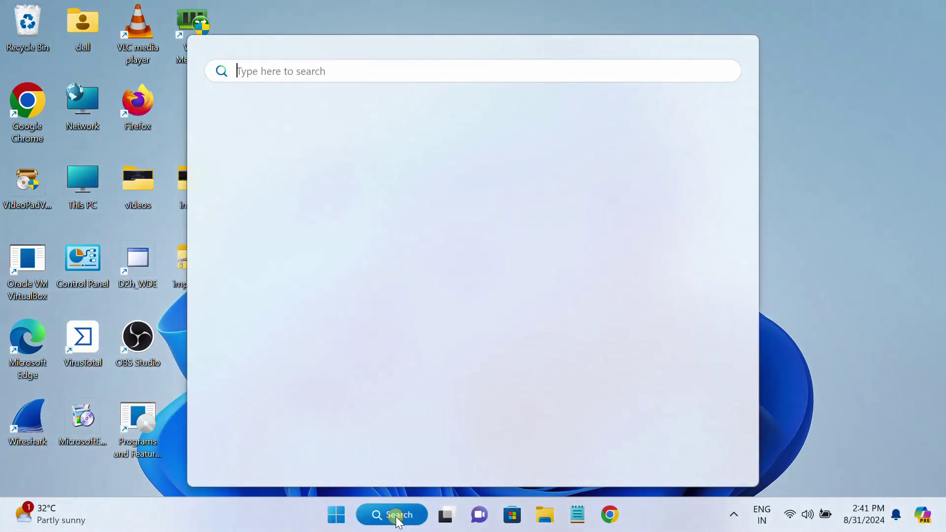
text(services)
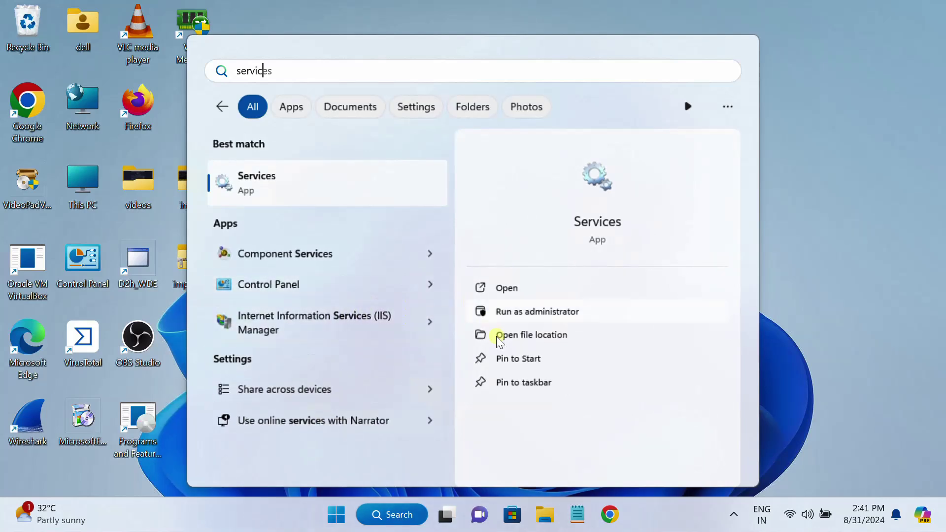
click(534, 314)
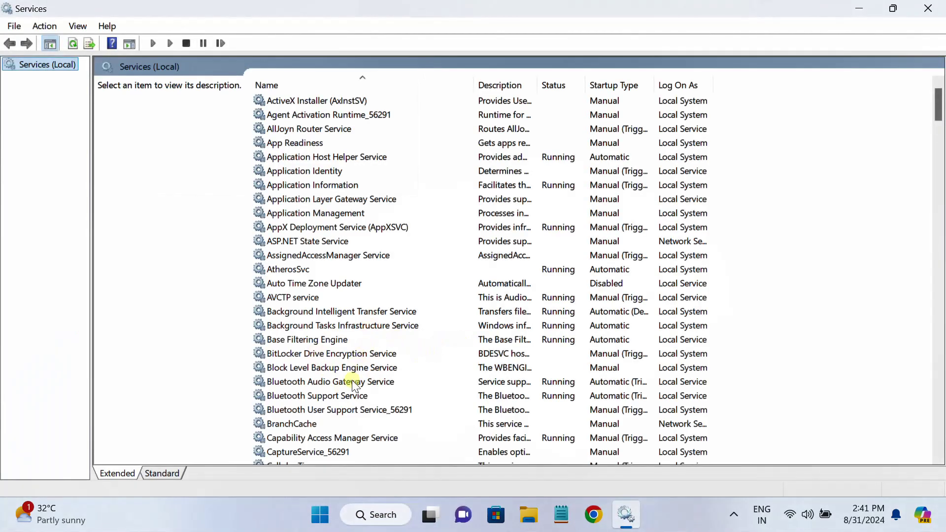
Find the Windows Update service in the Services list and bring up its context menu.
click(336, 370)
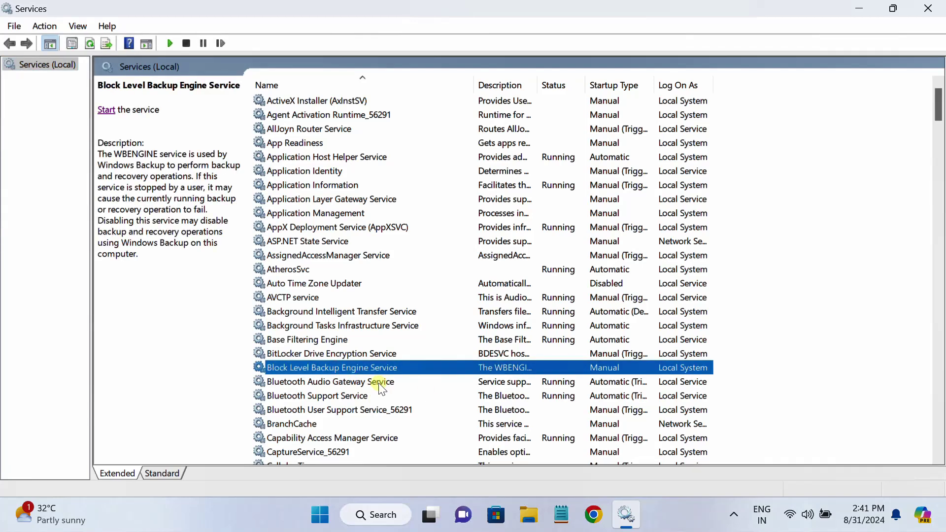
key(w)
key(w)
key(w)
key(w)
key(w)
key(w)
key(w)
key(w)
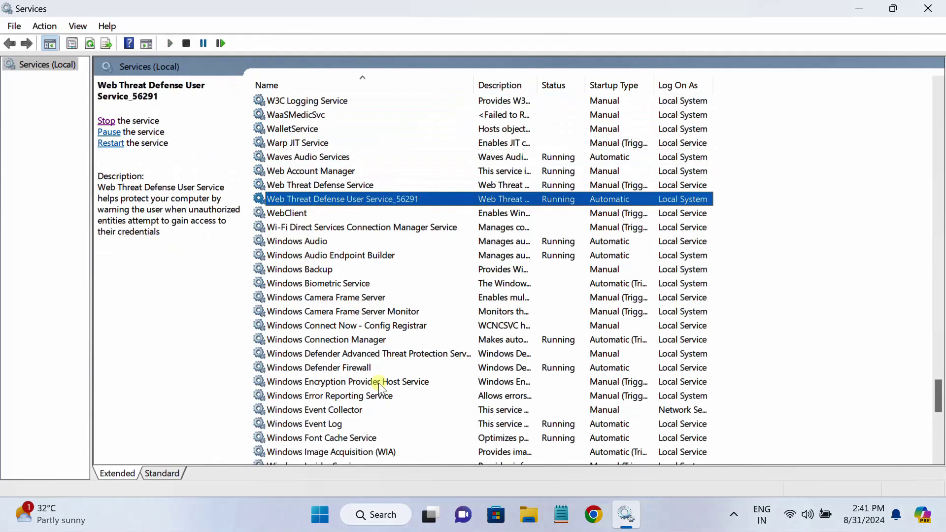
scroll(379, 383, down, 2)
scroll(379, 384, down, 4)
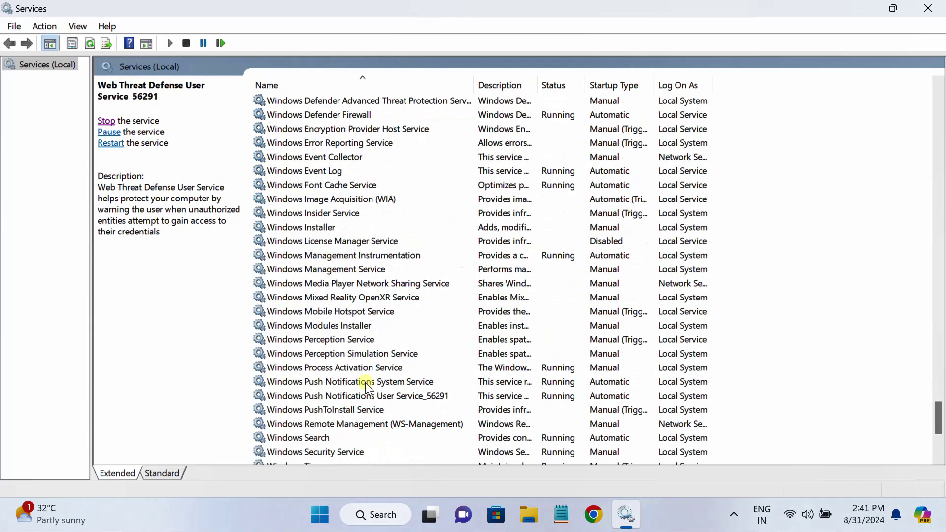
scroll(365, 383, down, 2)
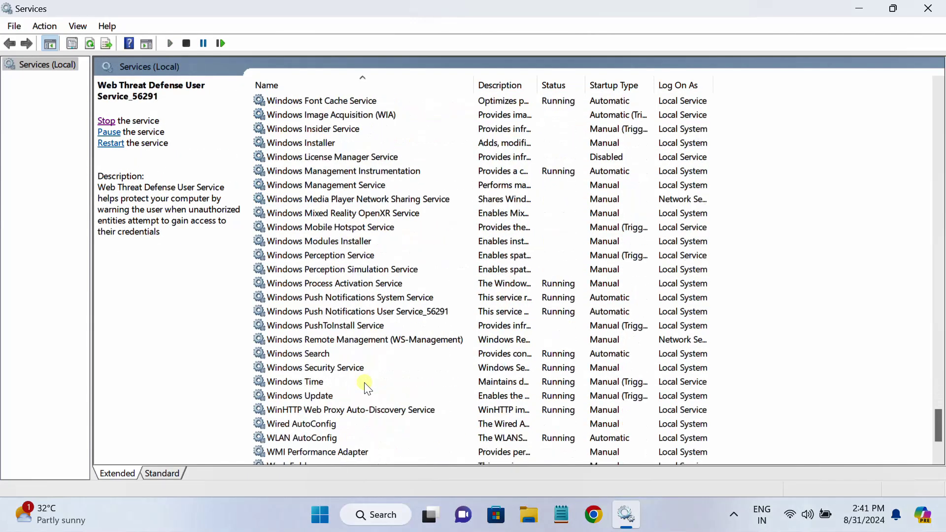
click(309, 397)
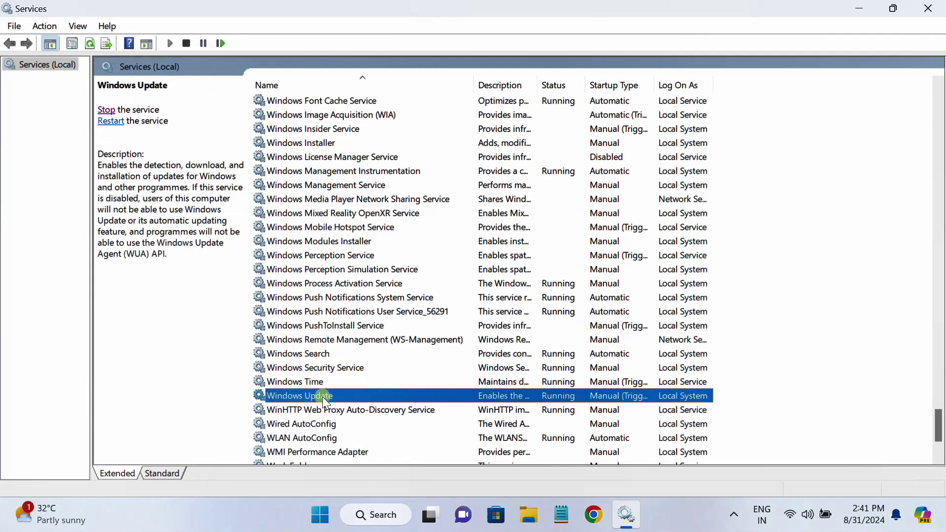
right_click(322, 397)
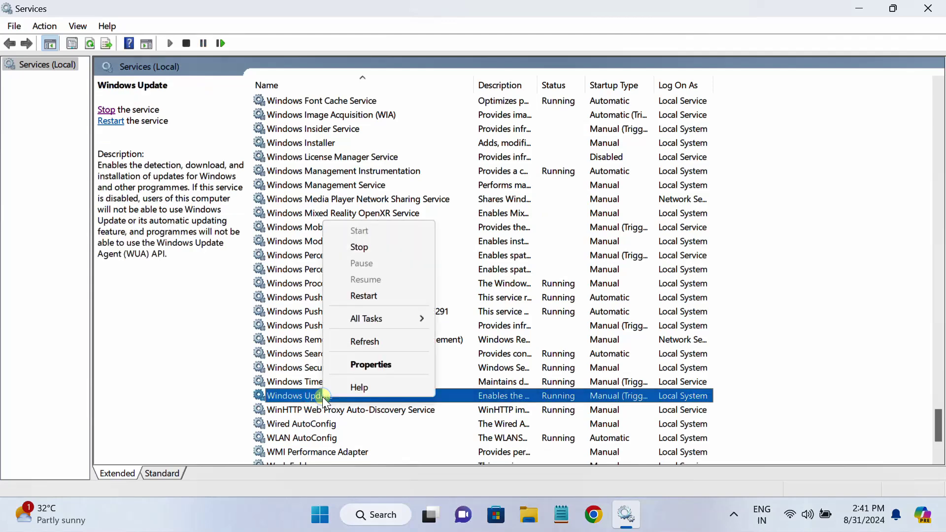
In Windows Update Properties, set startup type to Automatic, apply it, and stop the service.
click(364, 368)
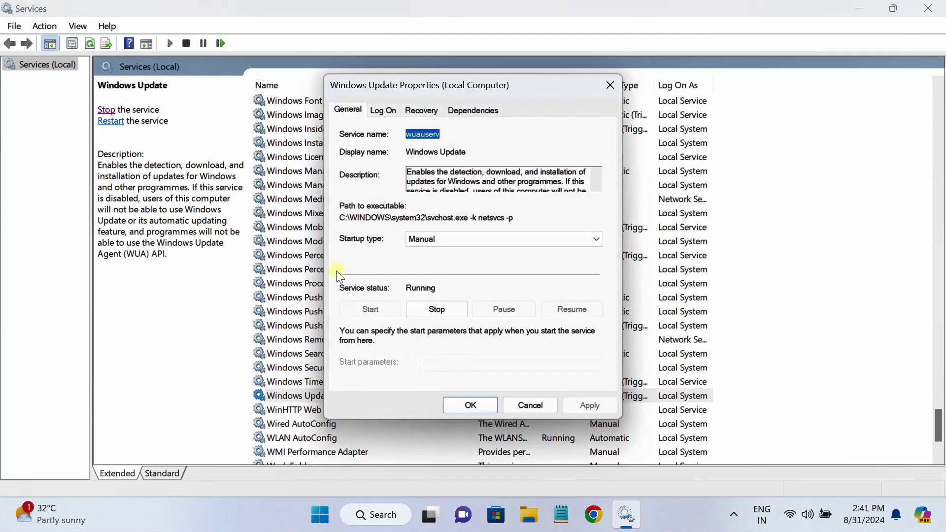
click(435, 236)
click(440, 261)
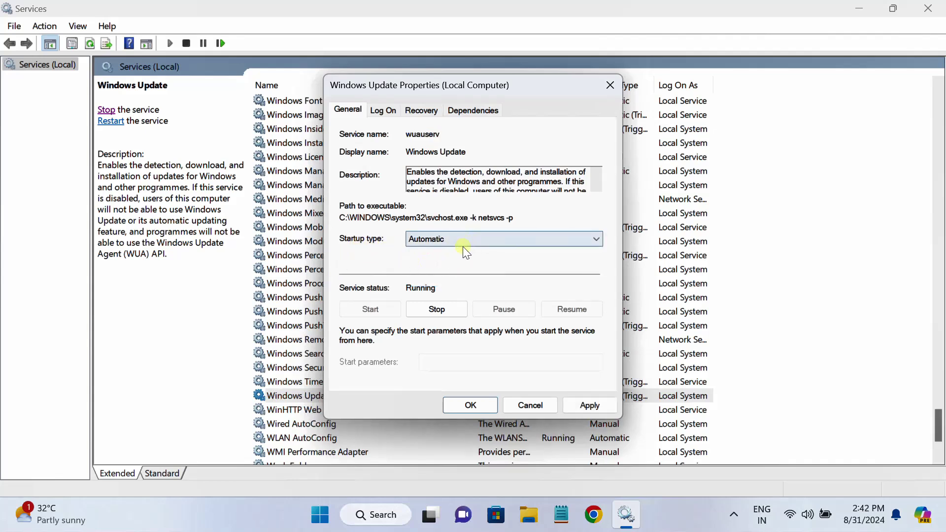
click(589, 405)
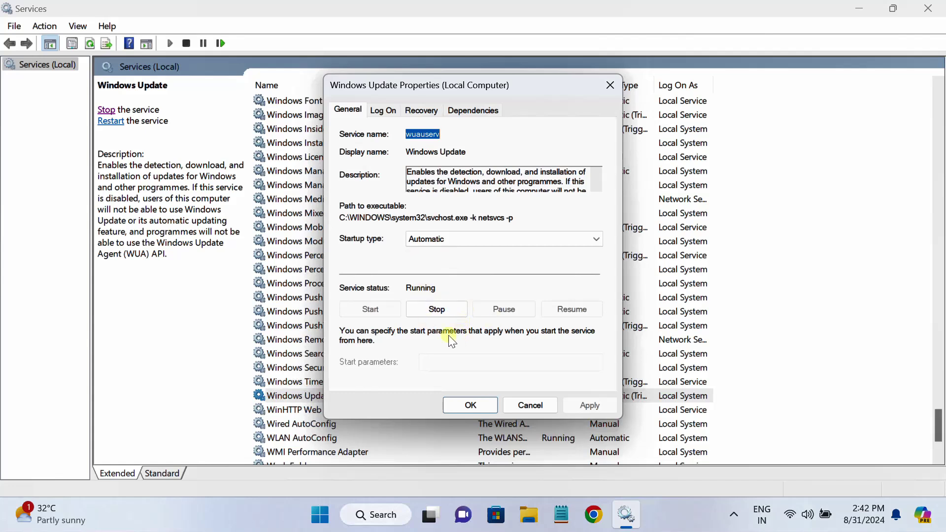
click(437, 311)
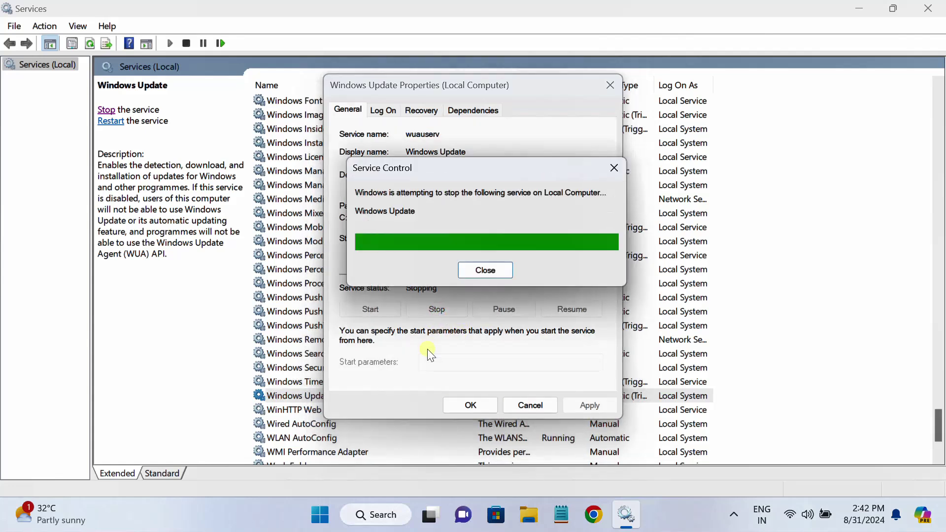
click(592, 367)
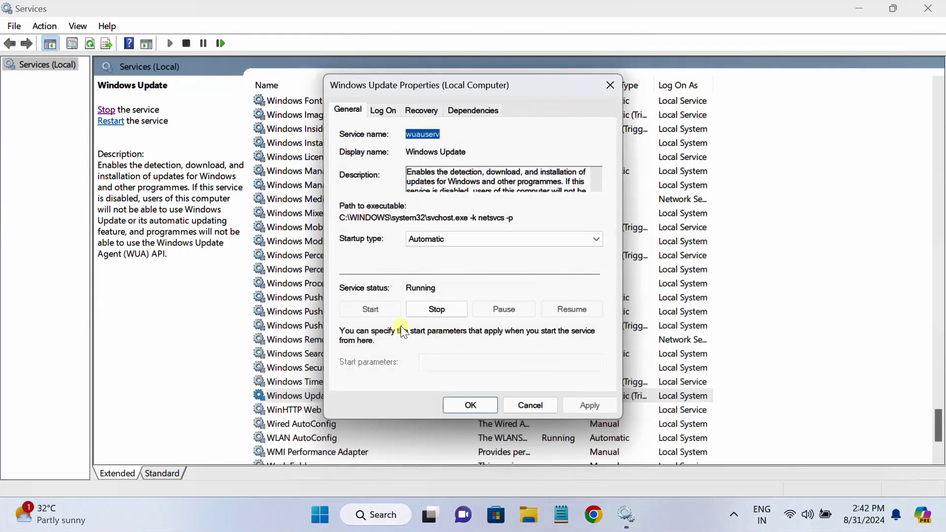
click(470, 404)
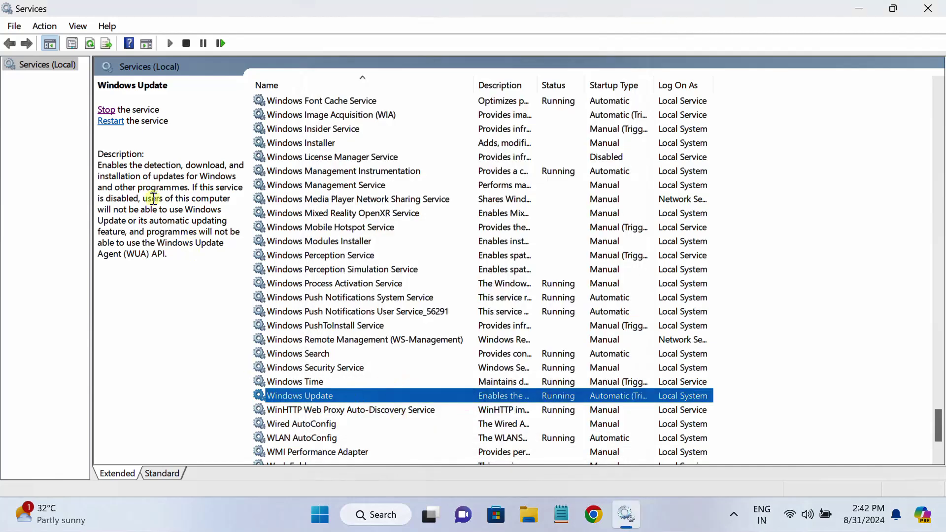
Start Windows Update again from the left pane and confirm it shows Running.
click(104, 113)
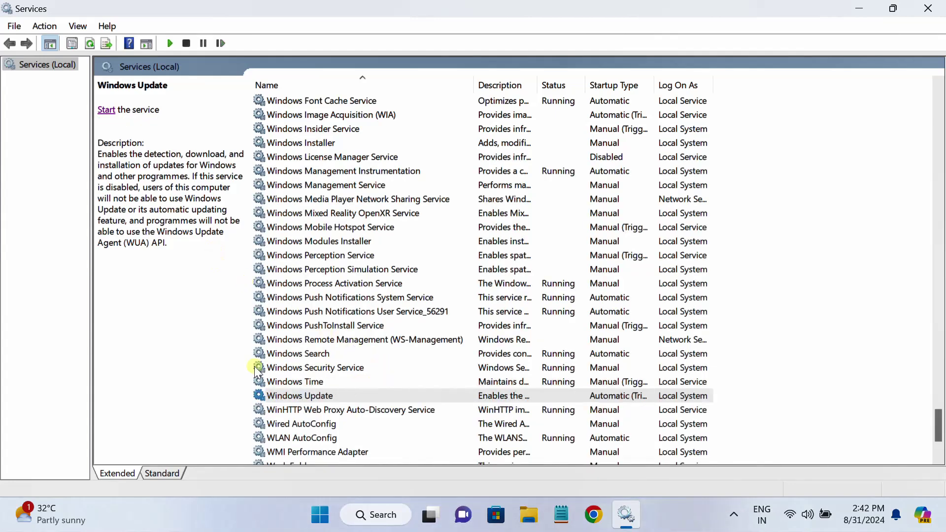
click(106, 111)
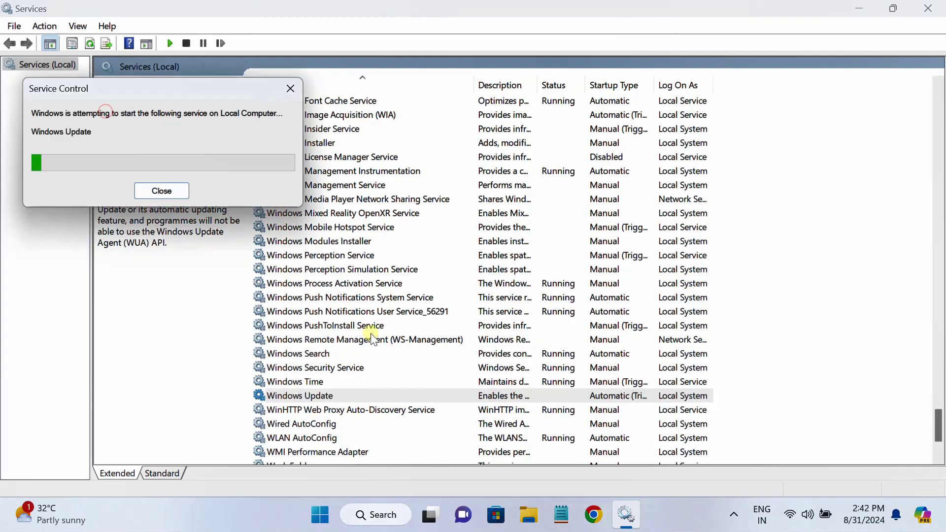
click(384, 397)
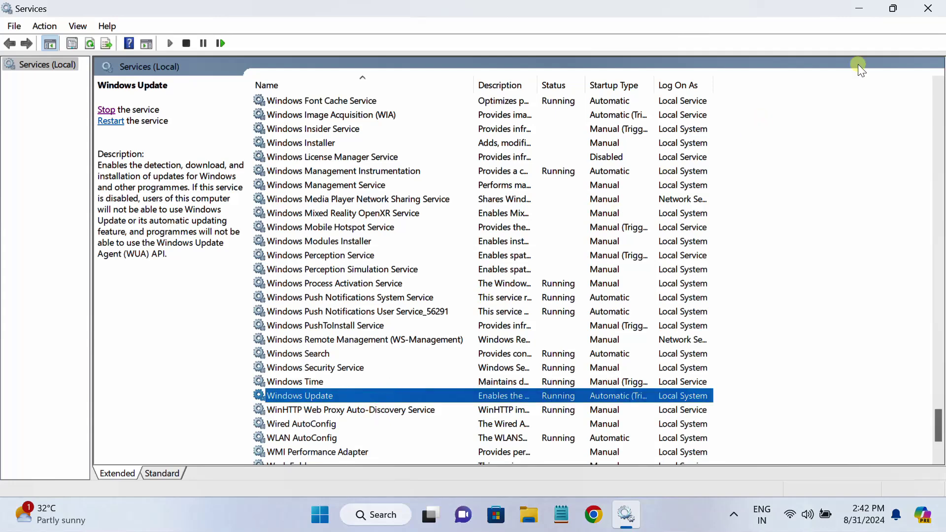
Close Services and launch File Explorer by searching 'file'.
click(928, 8)
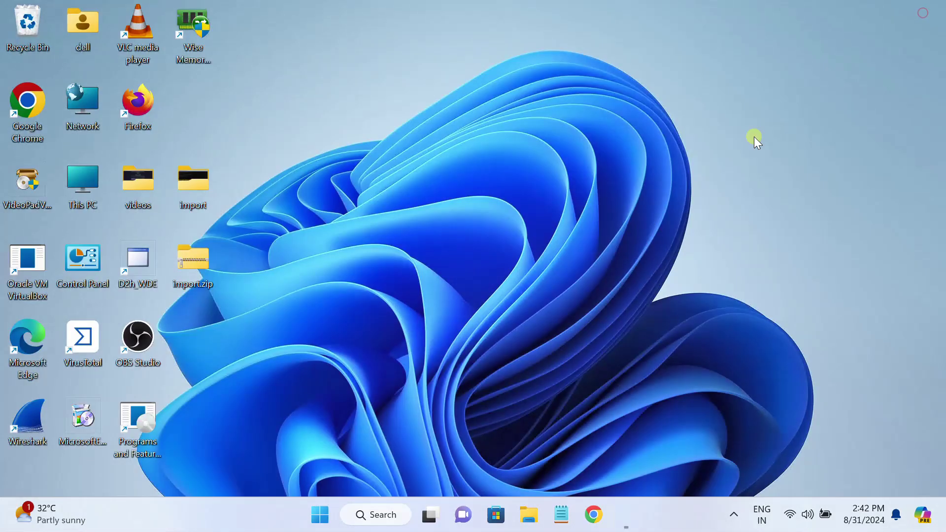
click(389, 518)
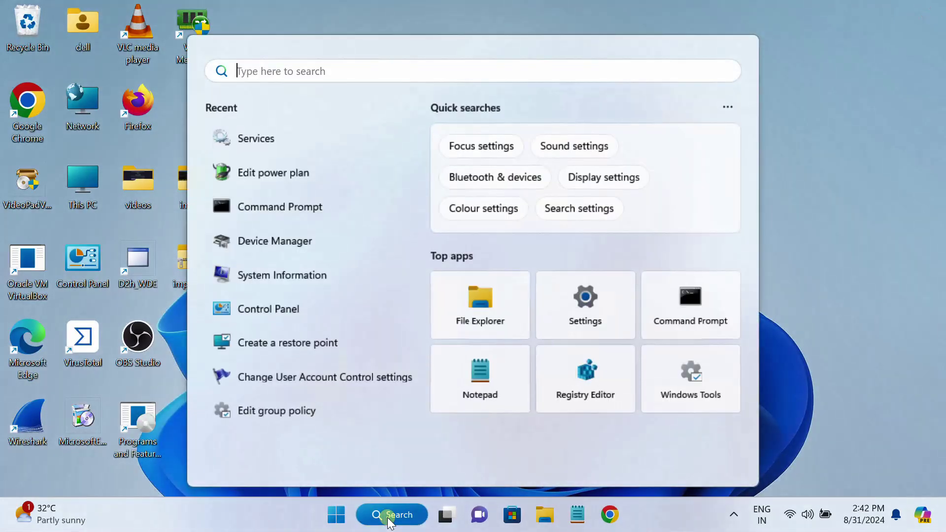
text(file)
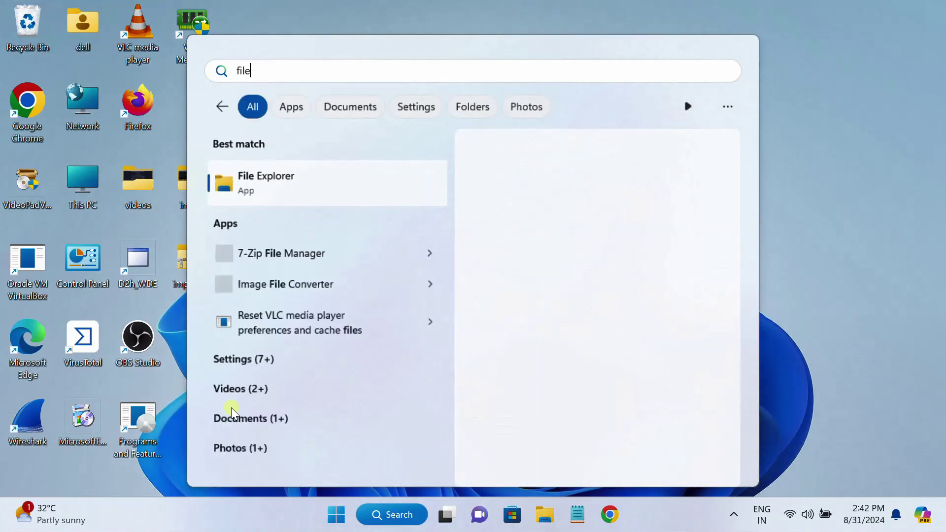
click(305, 194)
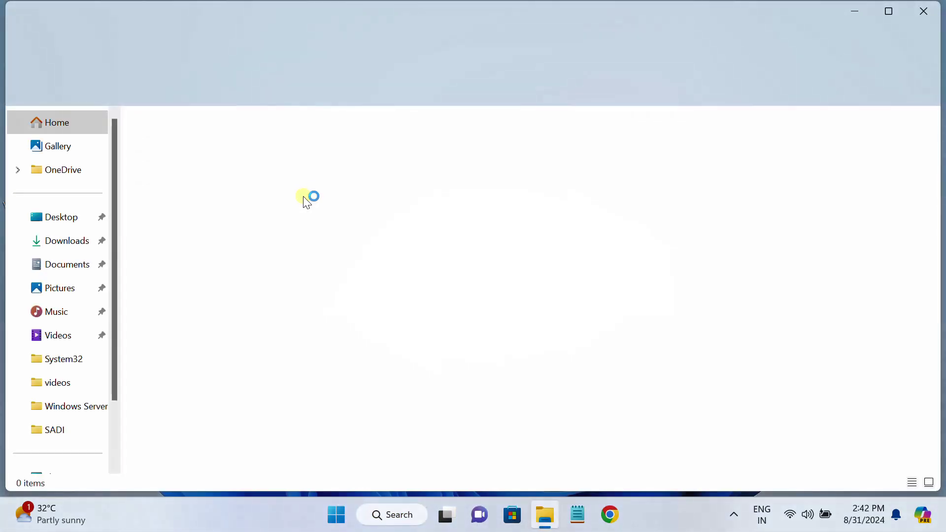
scroll(84, 384, down, 2)
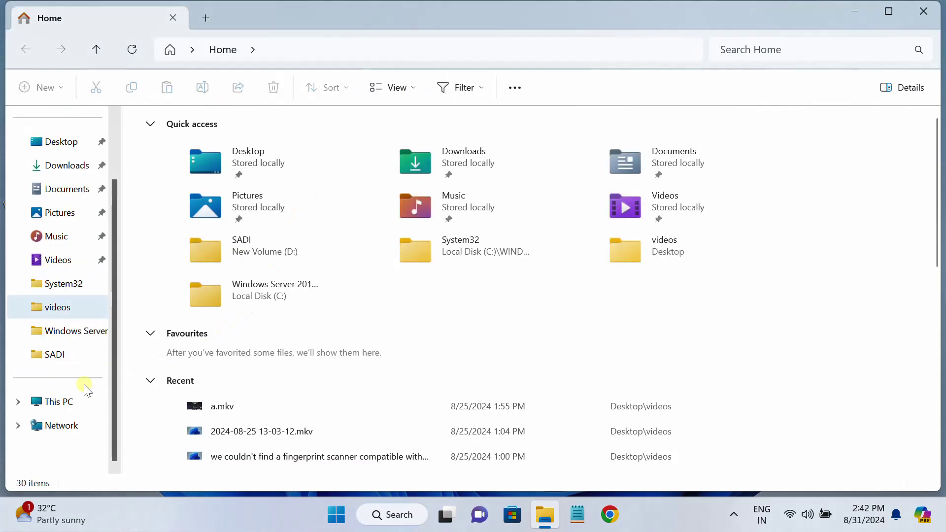
Browse This PC > Local Disk (C:) > Windows and scroll down to SoftwareDistribution.
click(60, 402)
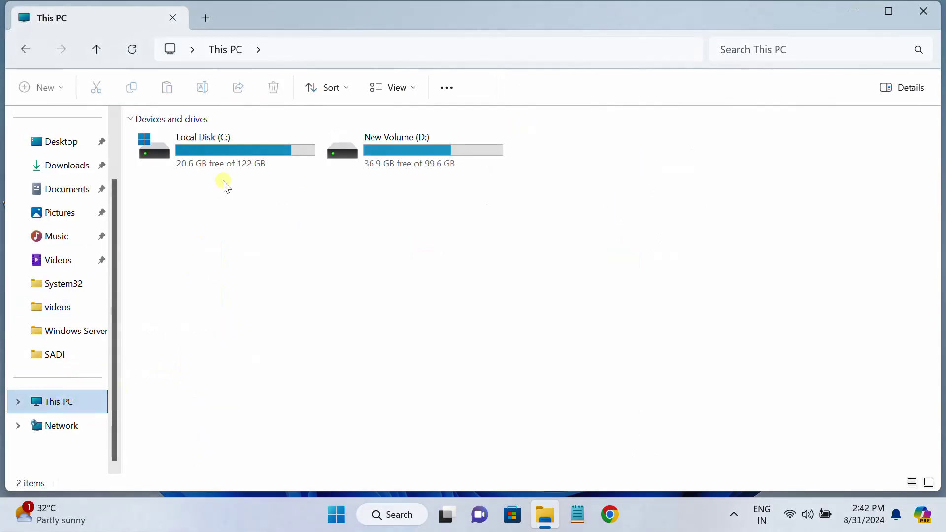
double_click(249, 156)
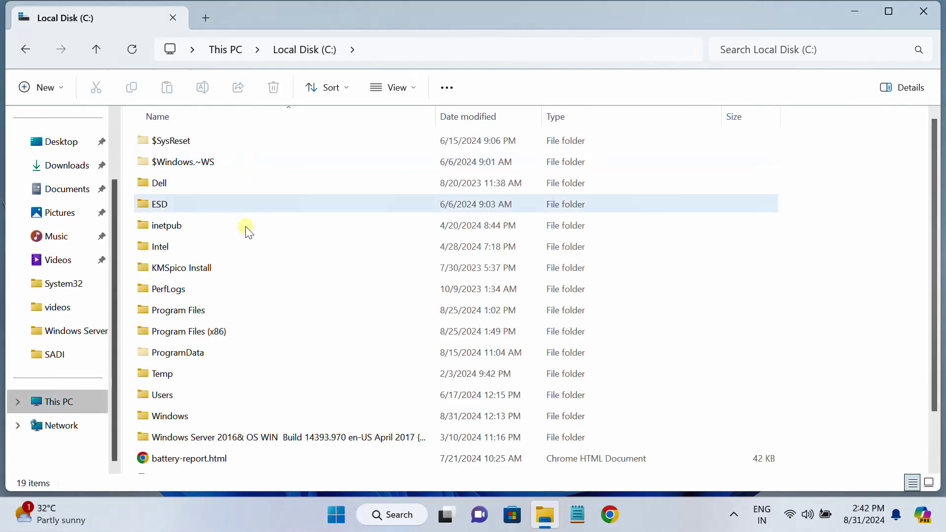
double_click(196, 415)
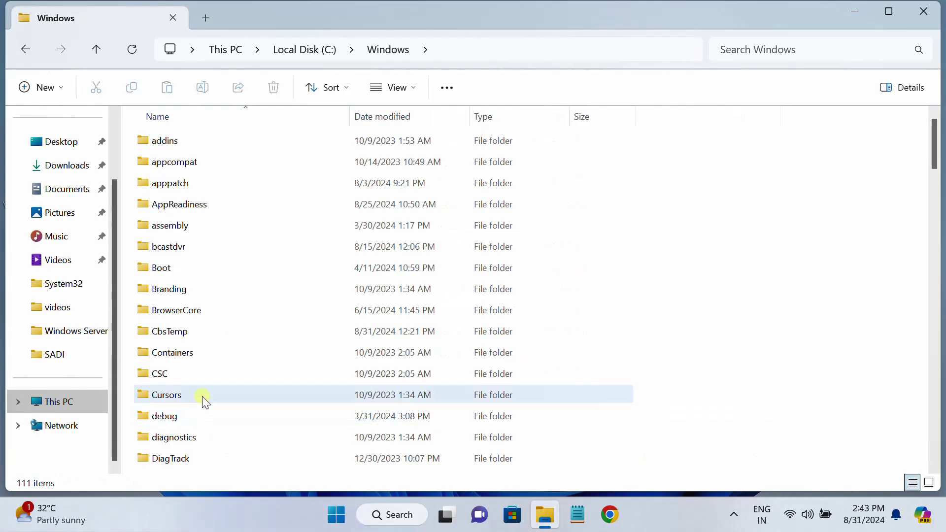
scroll(202, 396, down, 7)
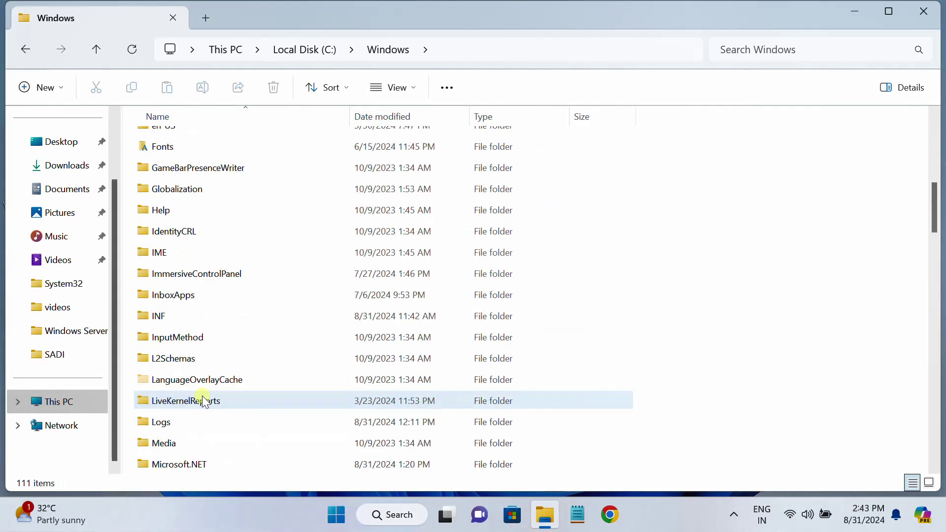
scroll(203, 401, down, 4)
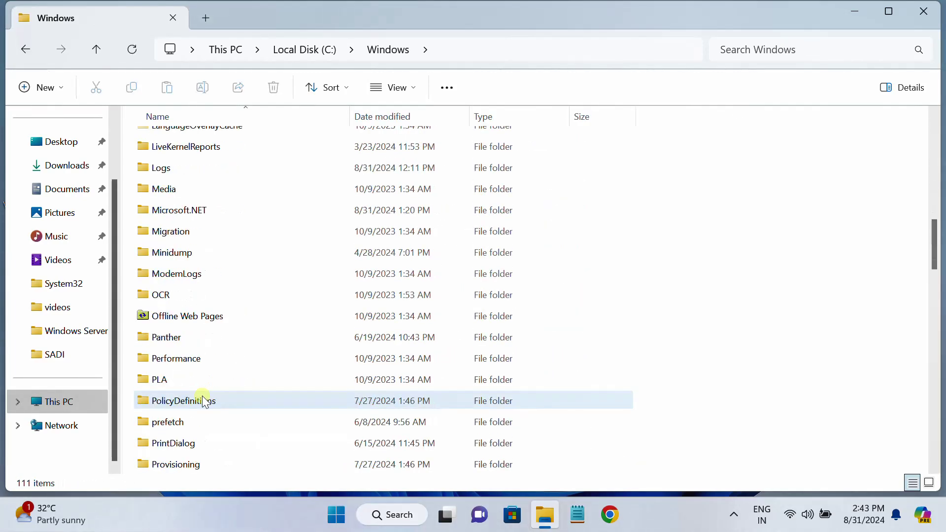
scroll(203, 401, down, 3)
click(202, 401)
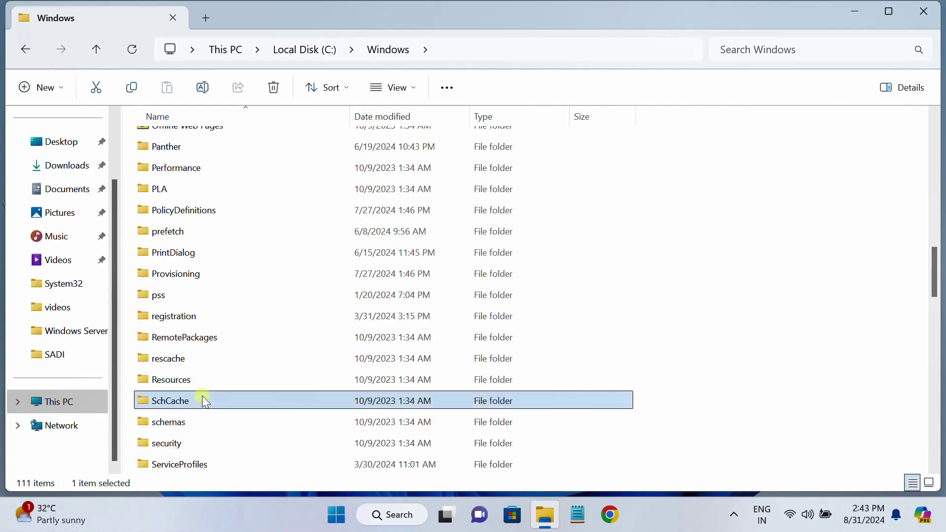
key(Down)
scroll(202, 395, down, 3)
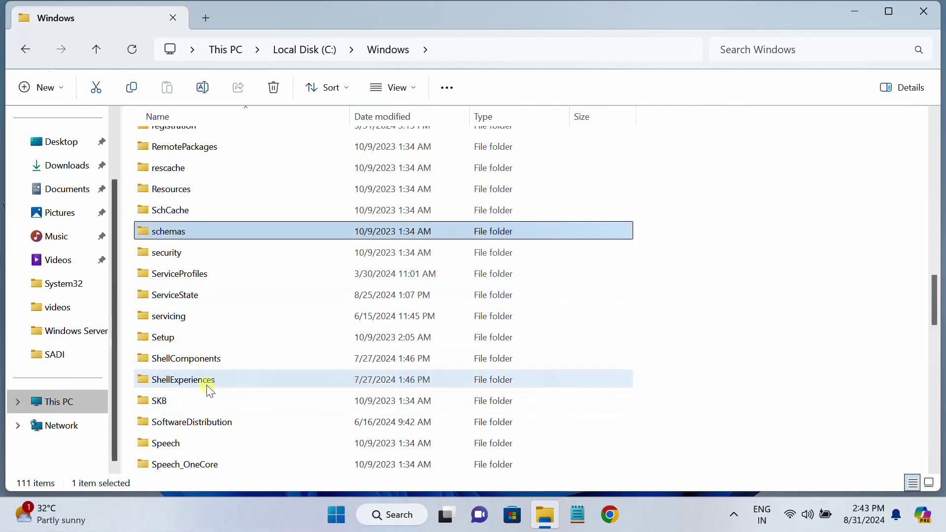
scroll(207, 387, down, 2)
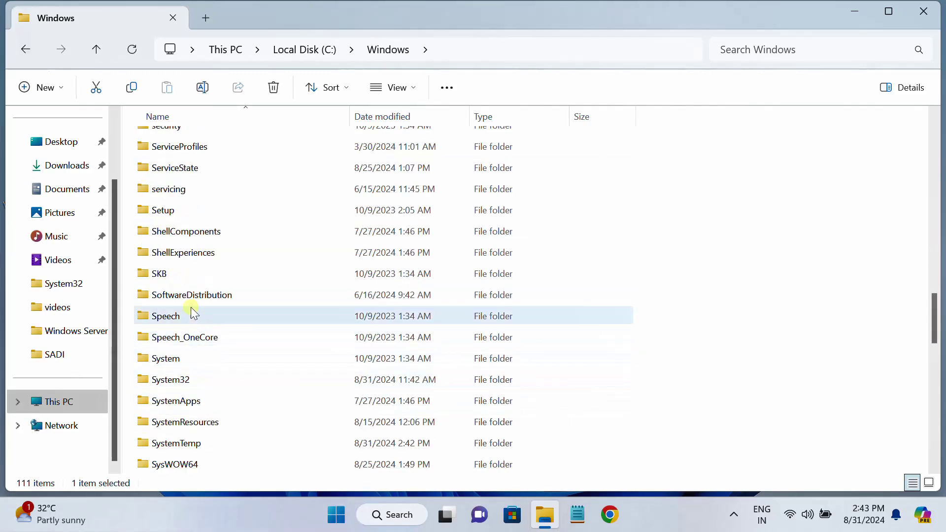
Open SoftwareDistribution and permanently delete its five items with Shift+Delete, confirming Yes.
click(231, 306)
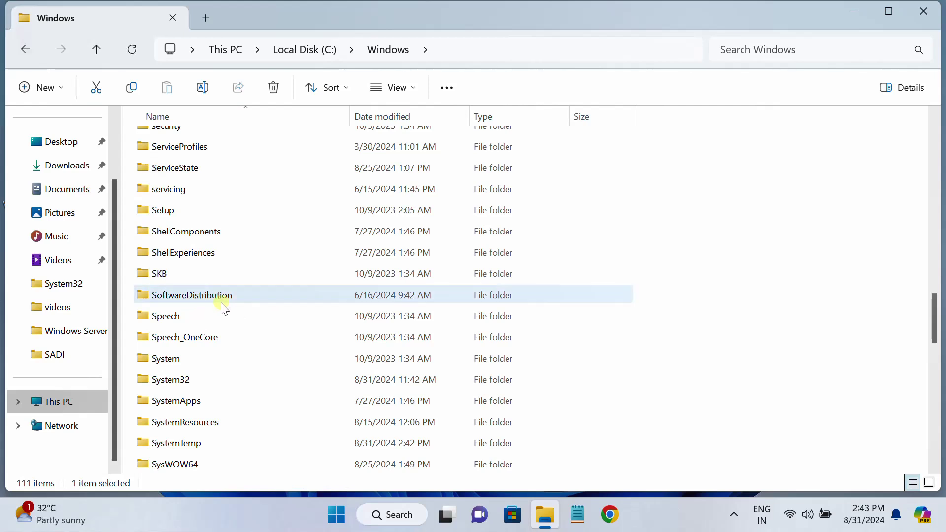
double_click(223, 302)
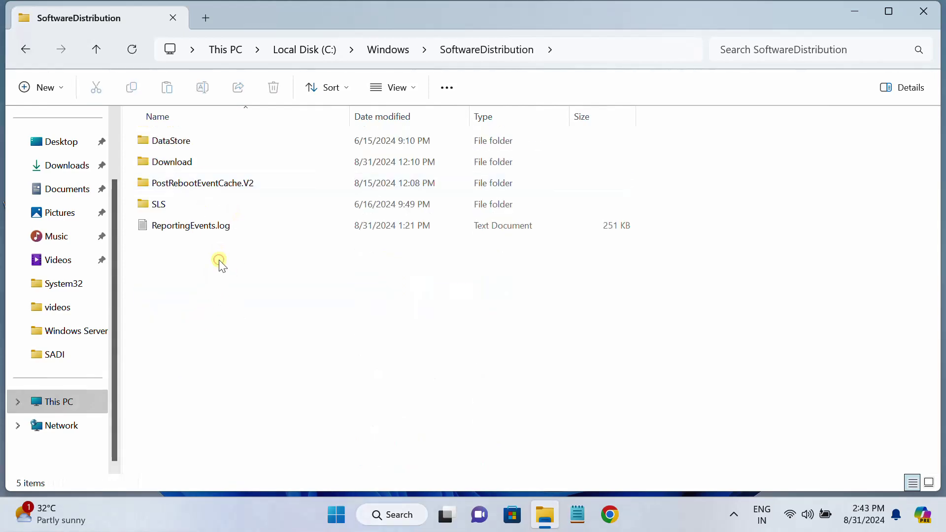
drag(217, 244, 213, 140)
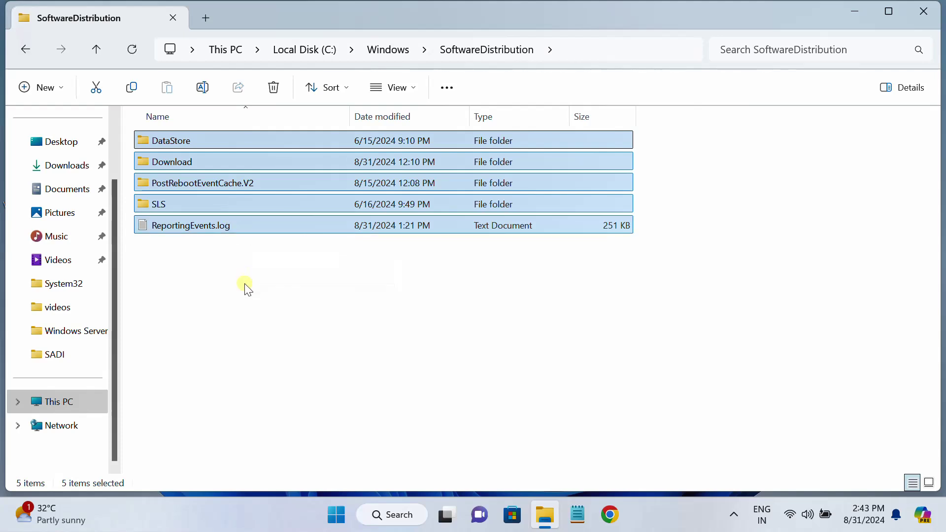
key(shift+Delete)
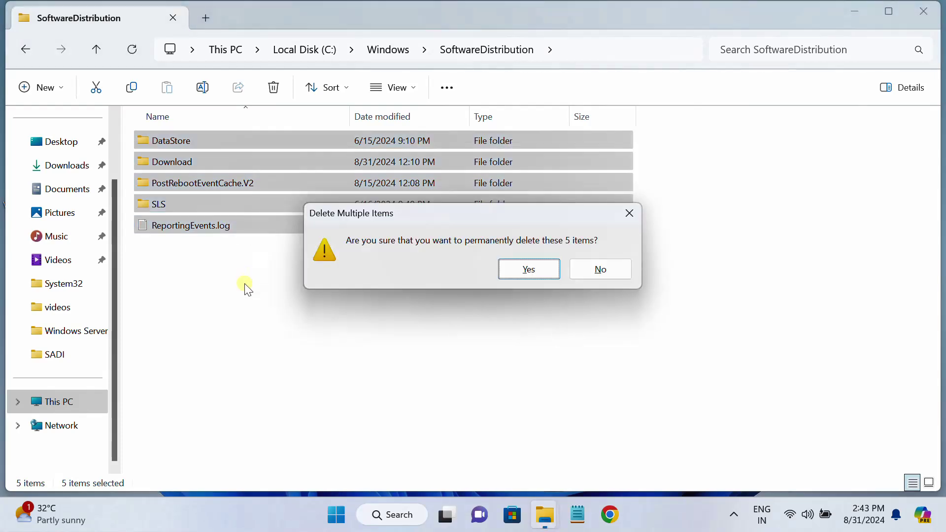
click(518, 272)
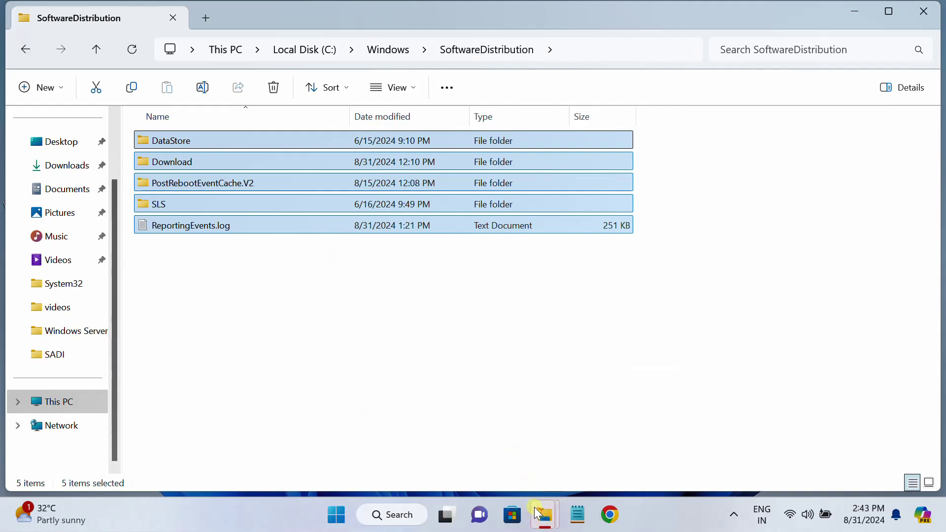
mouse_move(551, 520)
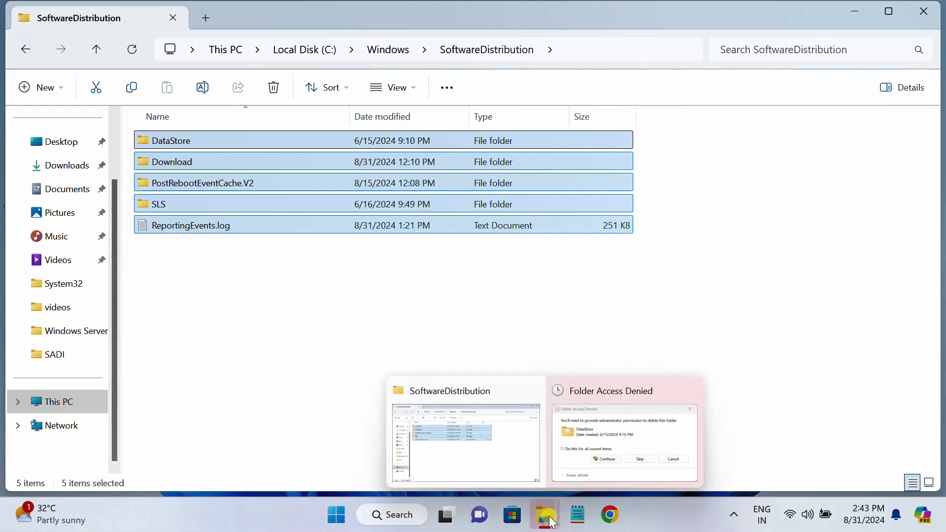
click(612, 467)
Grant administrator permission for all current items and skip in-use files until deletion finishes.
click(249, 239)
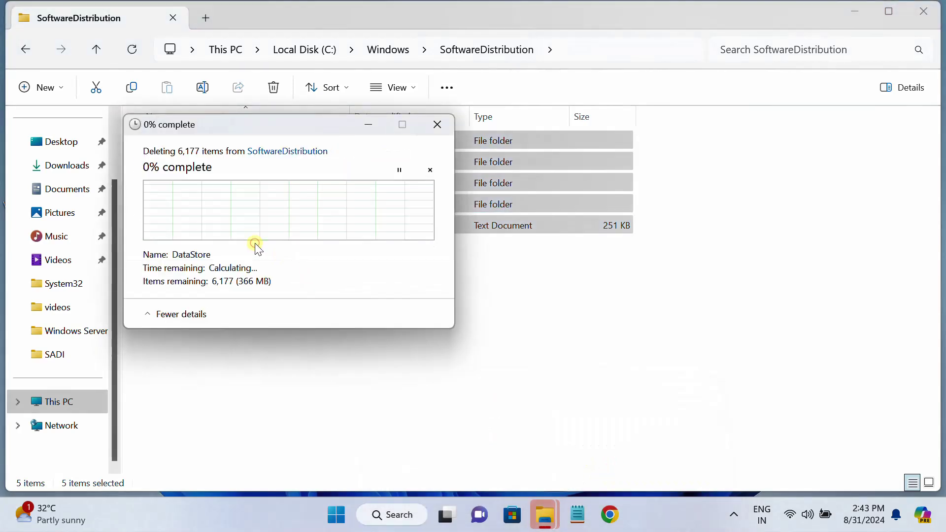
click(161, 260)
click(323, 286)
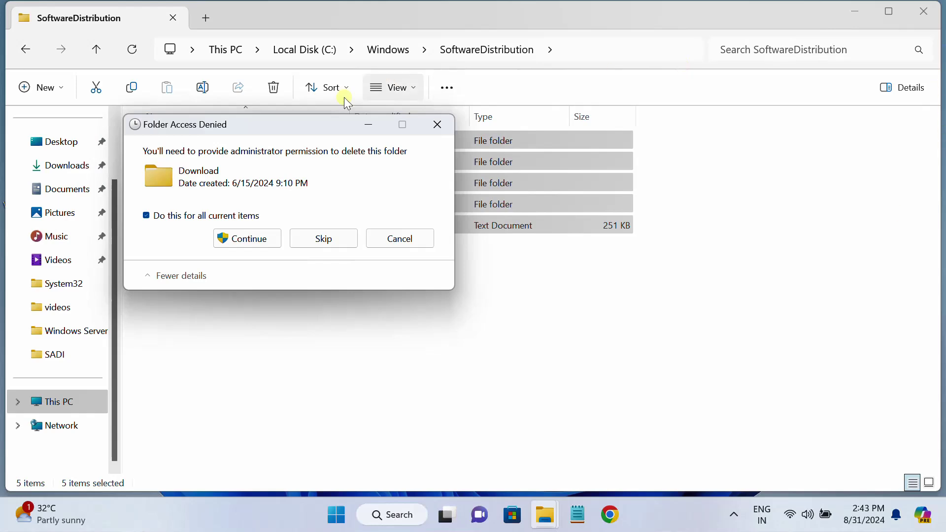
click(230, 243)
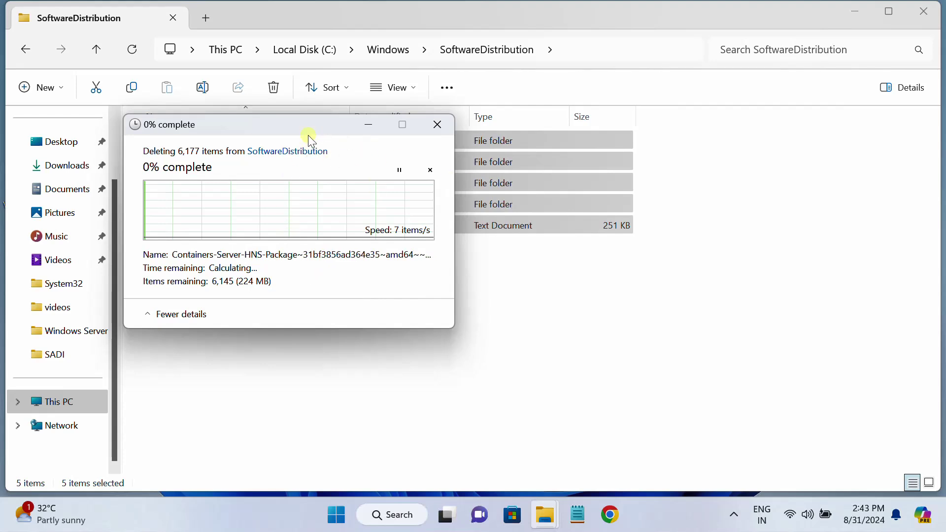
drag(332, 128, 486, 190)
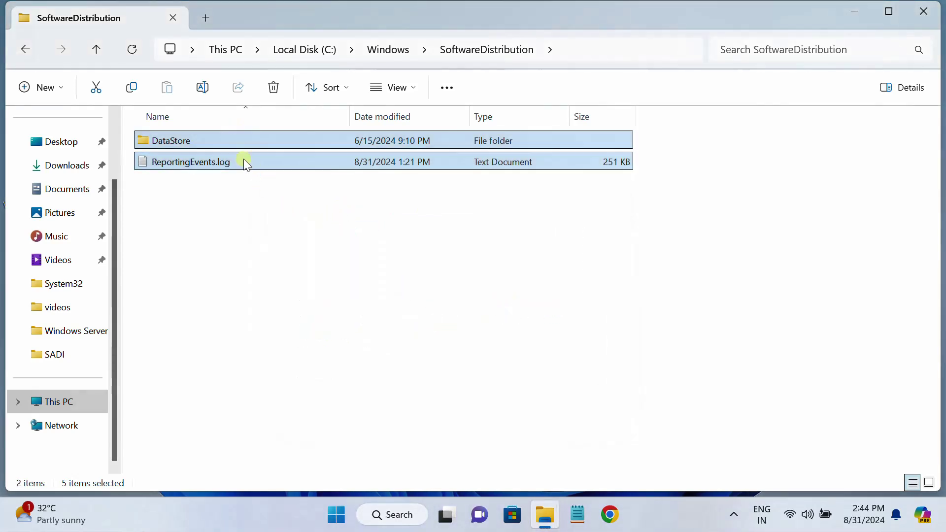
Try deleting the remaining DataStore folder and ReportingEvents.log, skipping them as in use.
click(269, 94)
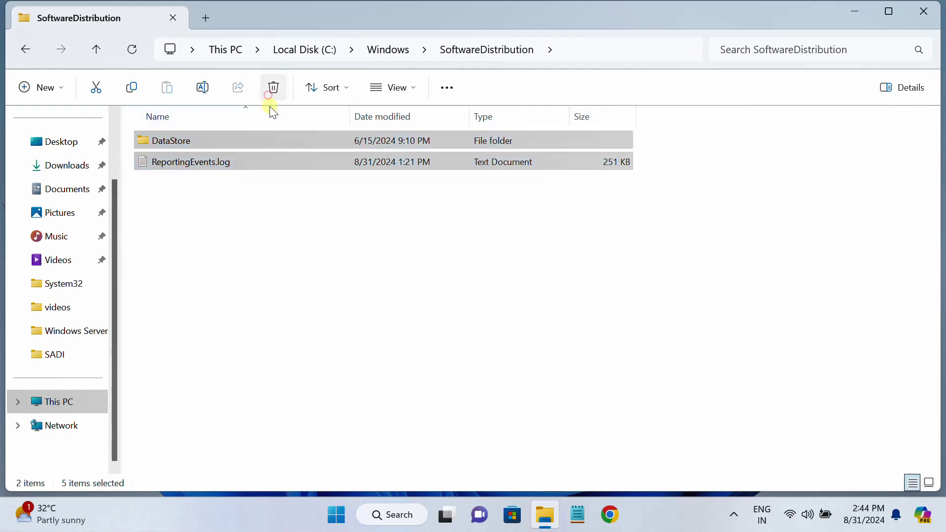
click(421, 238)
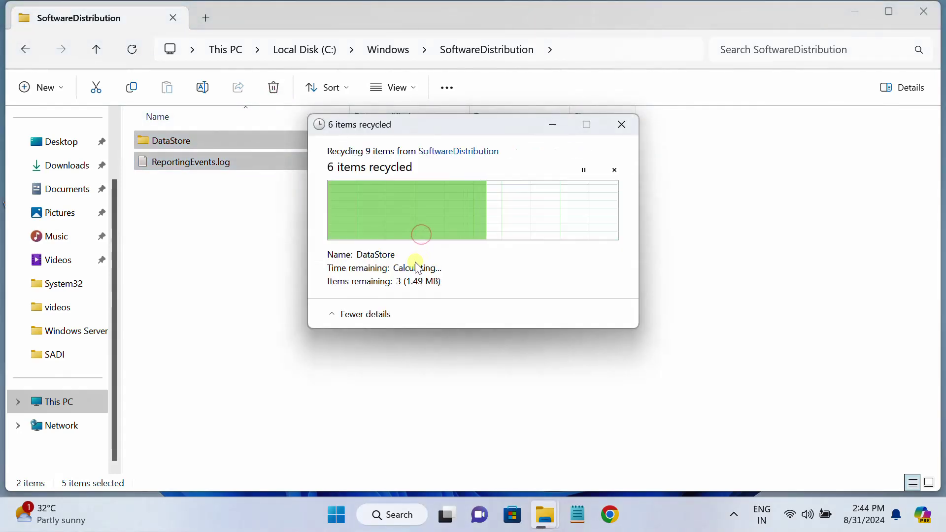
click(345, 262)
click(446, 287)
click(503, 278)
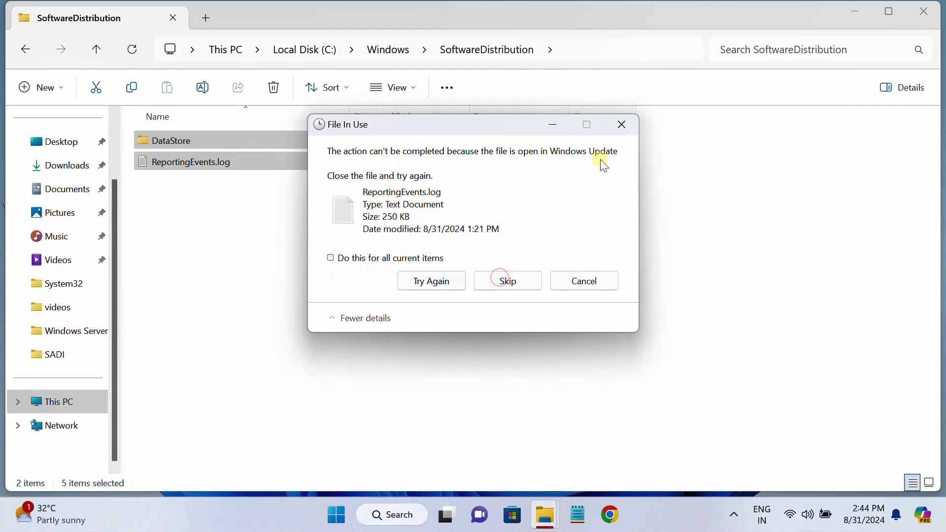
click(620, 127)
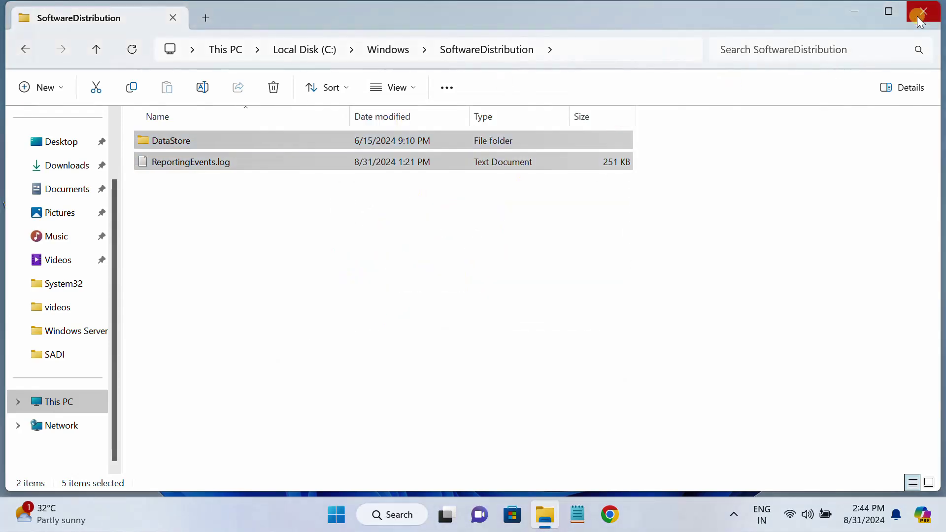
Attempt to delete DataStore's three in-use items, then close File Explorer.
click(234, 146)
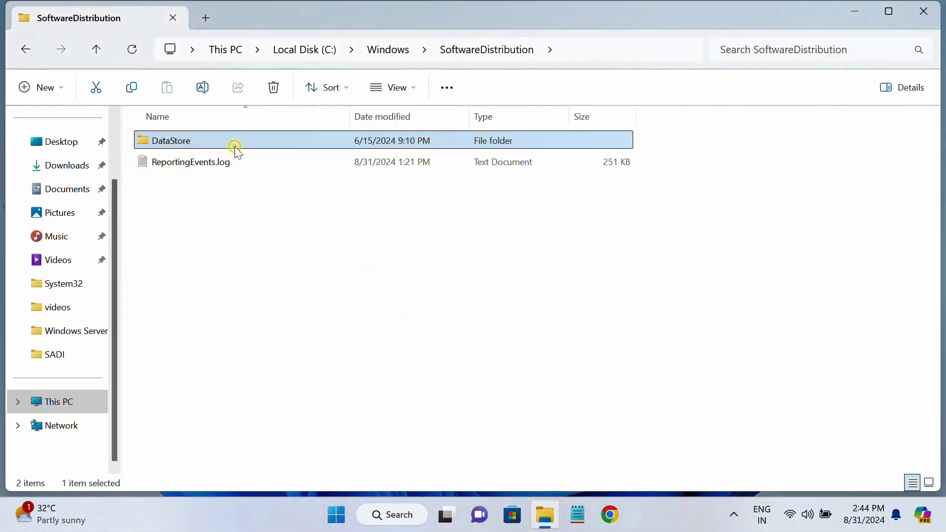
drag(252, 228, 229, 143)
click(273, 87)
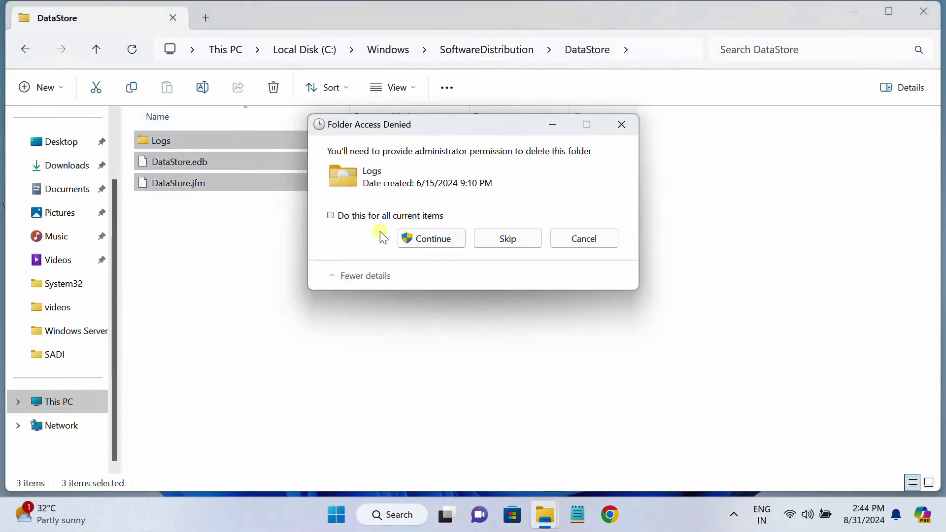
click(412, 243)
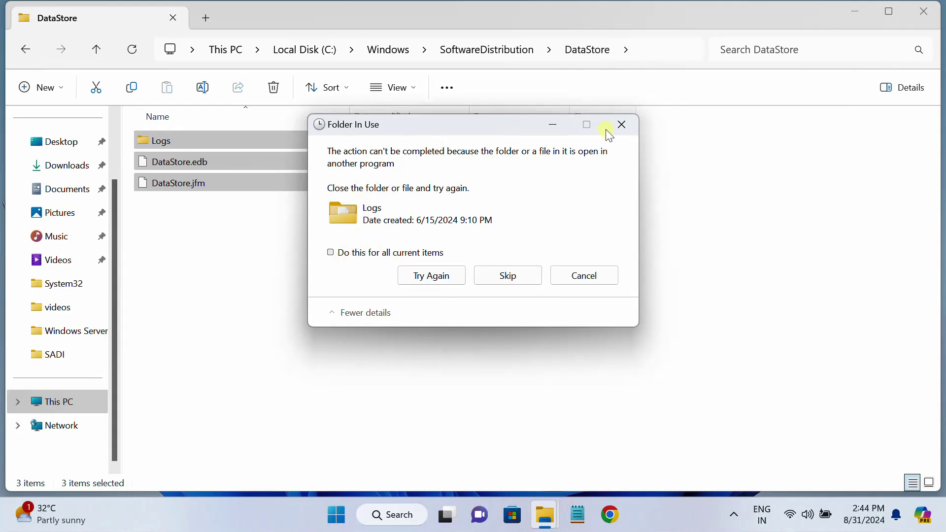
click(622, 125)
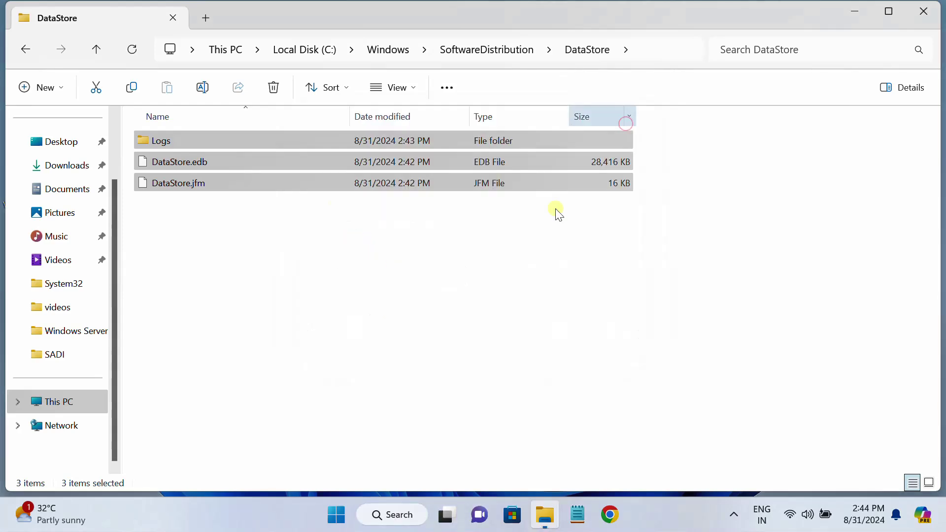
click(558, 525)
click(551, 516)
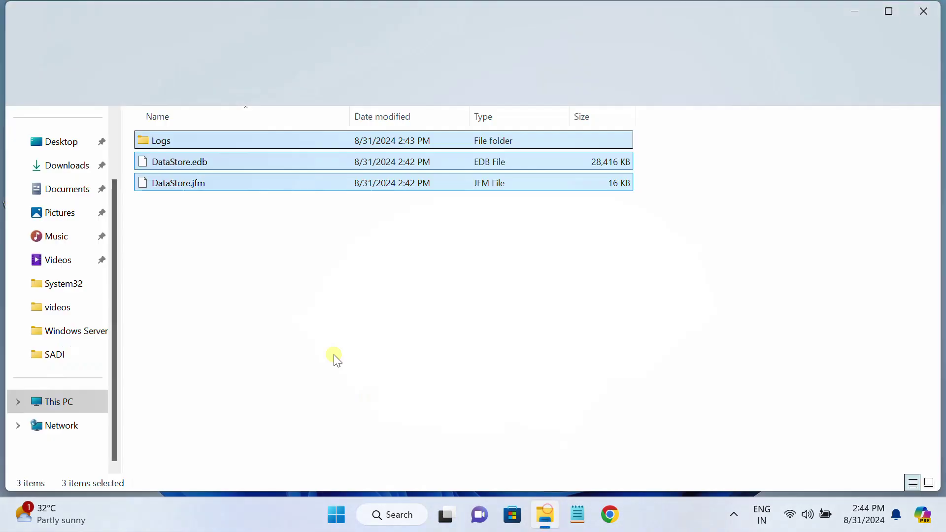
click(923, 11)
Open an administrator Command Prompt via 'cmd', maximize it, and run sfc /scannow.
click(385, 523)
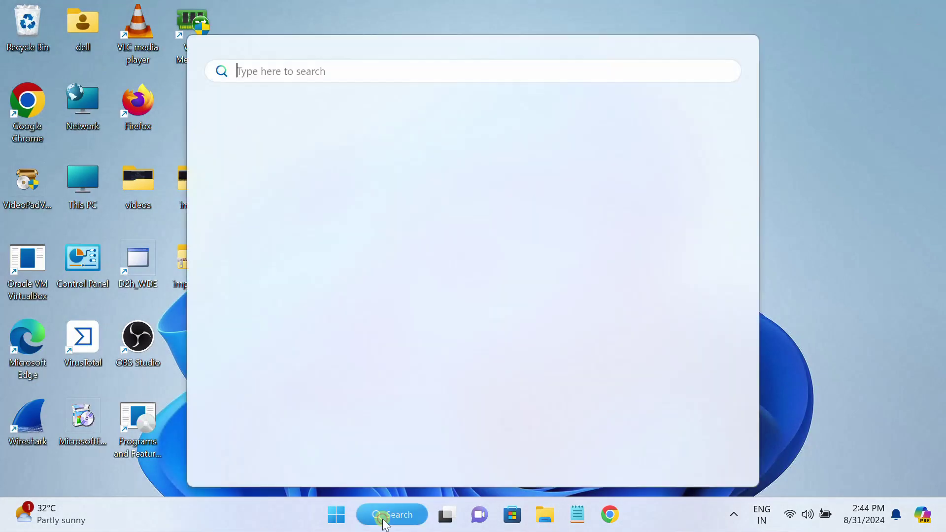
text(cmd)
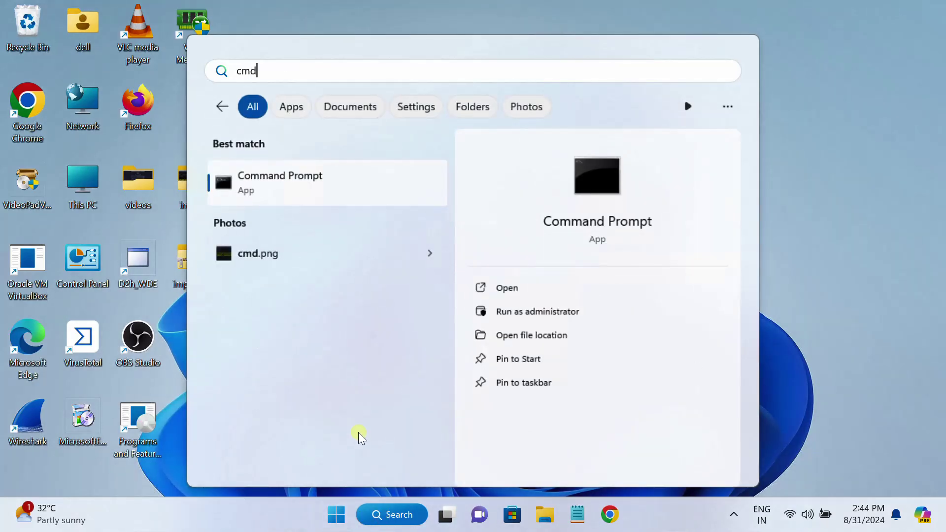
click(549, 318)
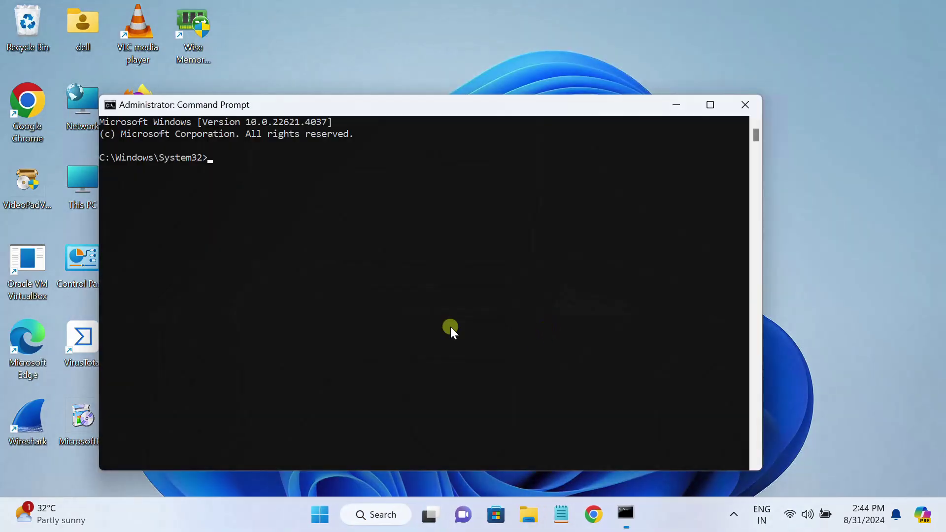
click(710, 109)
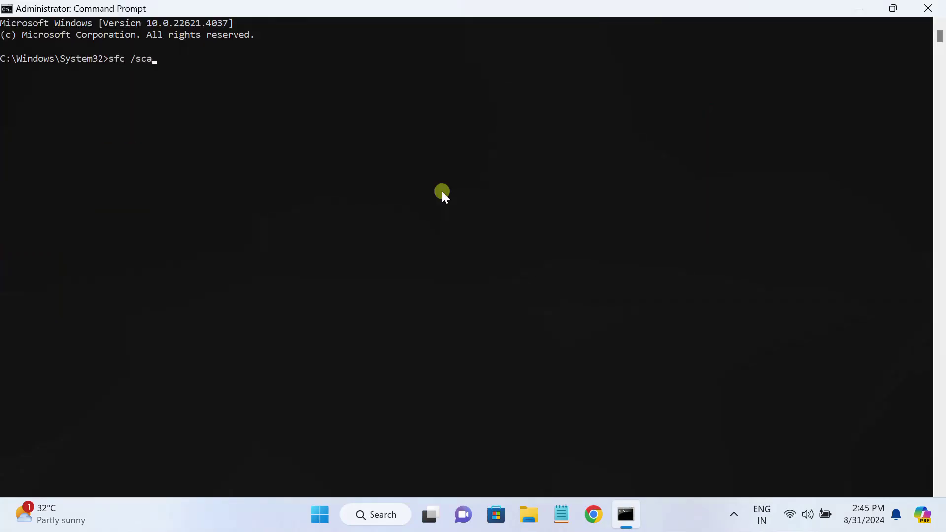
key(Return)
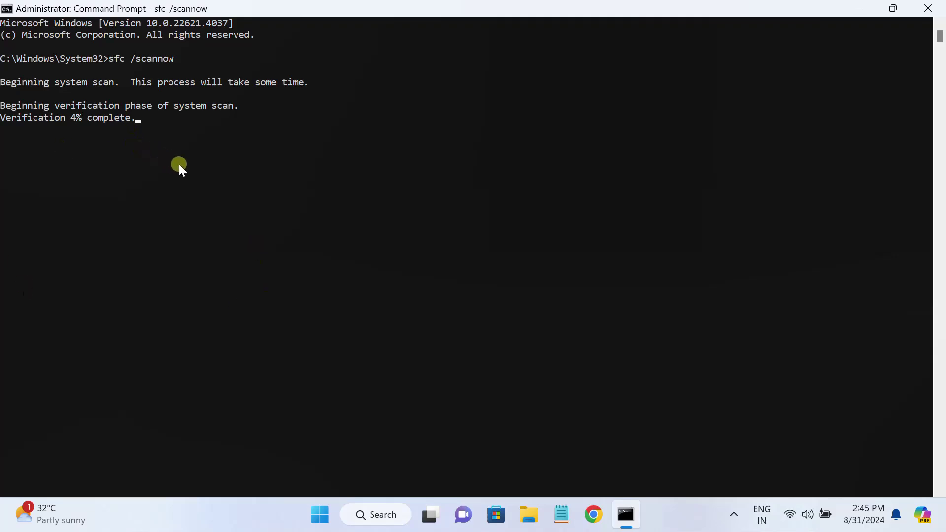
Turn off metered connection for the connected Wi-Fi network and go to the Windows Update page.
click(855, 10)
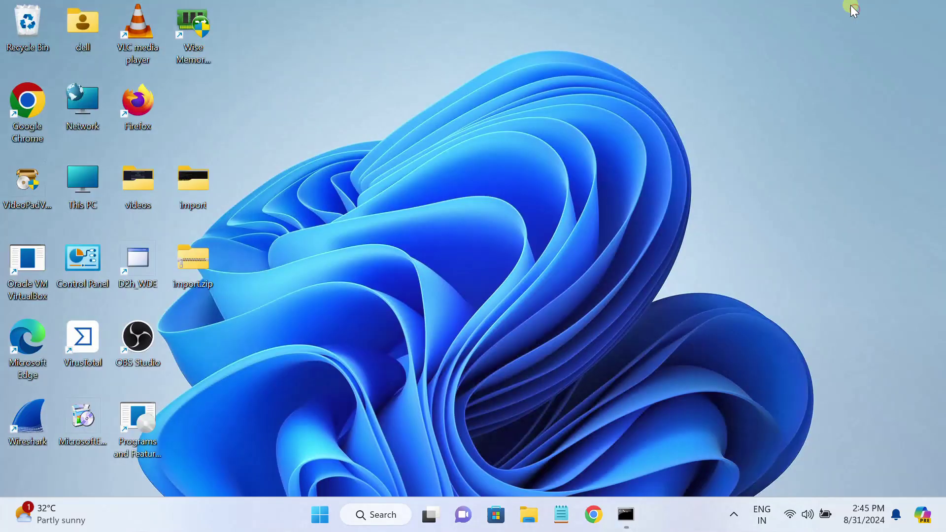
click(792, 515)
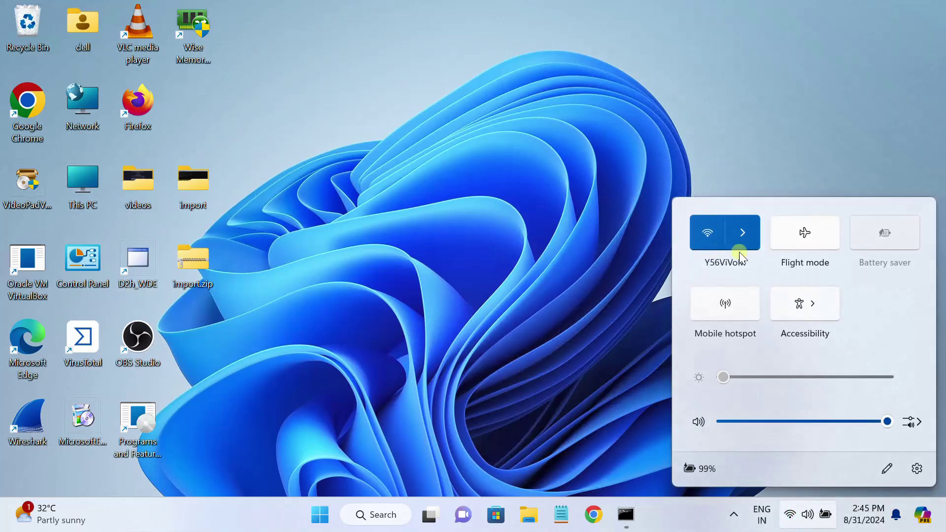
click(744, 232)
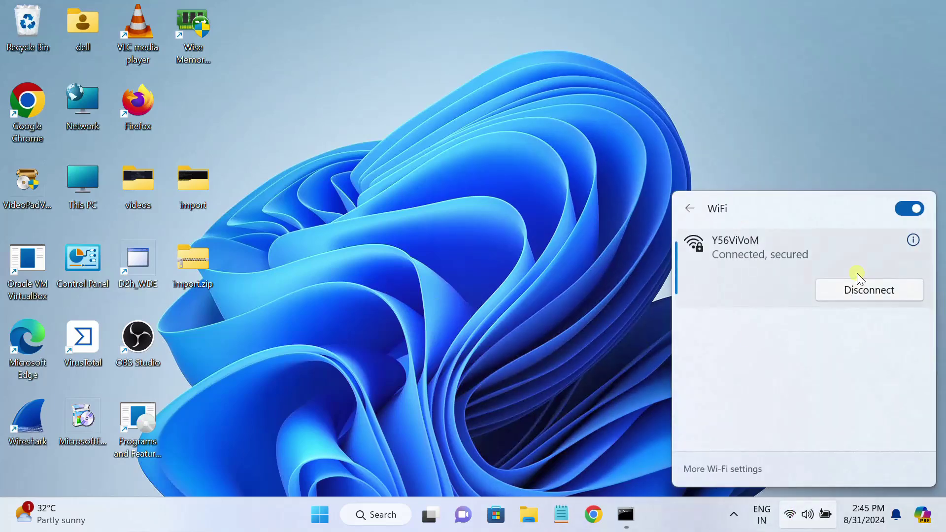
click(912, 242)
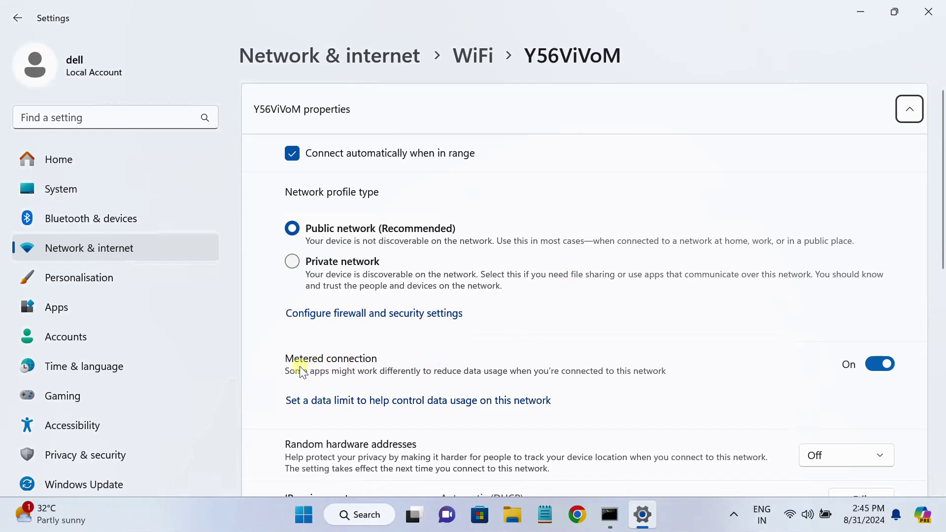
click(882, 367)
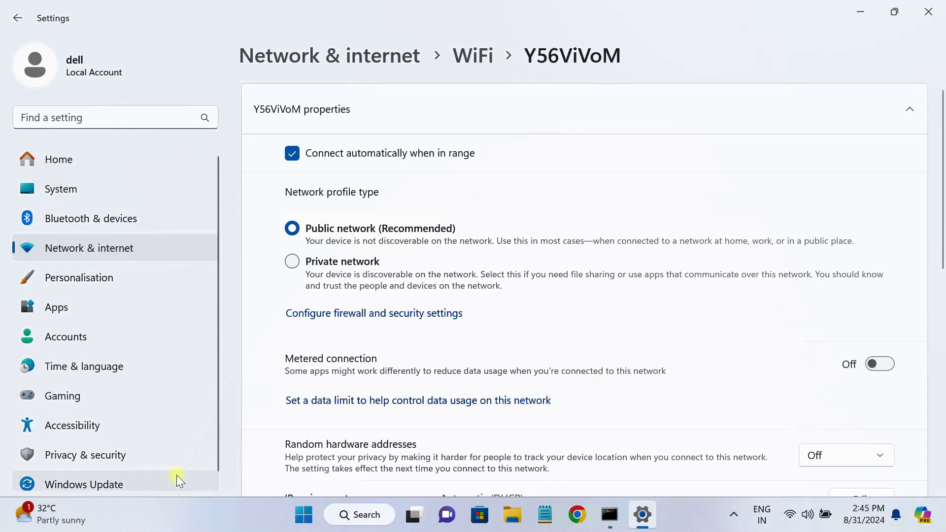
click(124, 481)
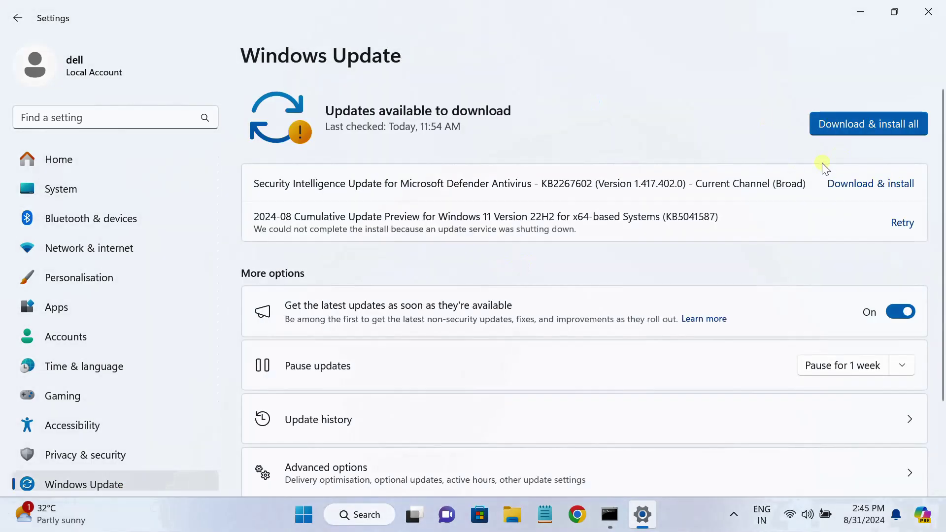
Close the Settings window, leaving the desktop visible while the sfc scan stays minimized.
click(939, 14)
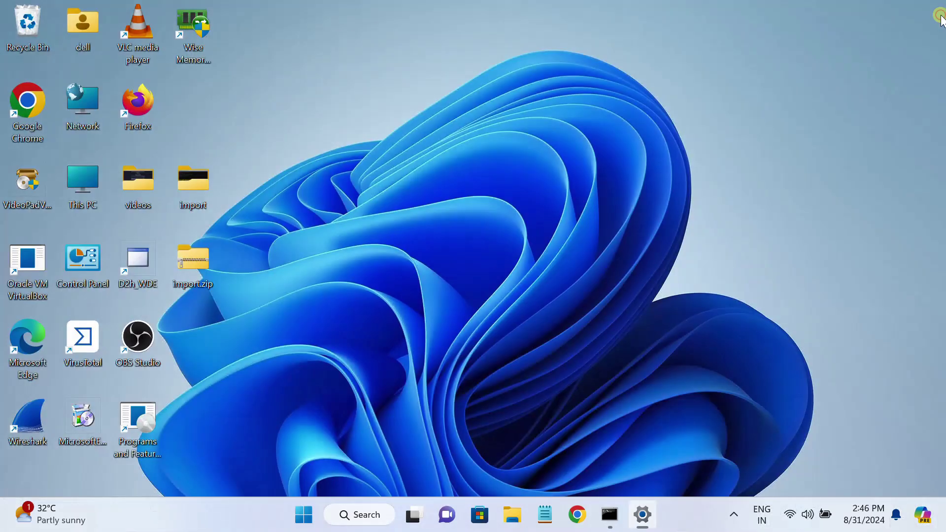